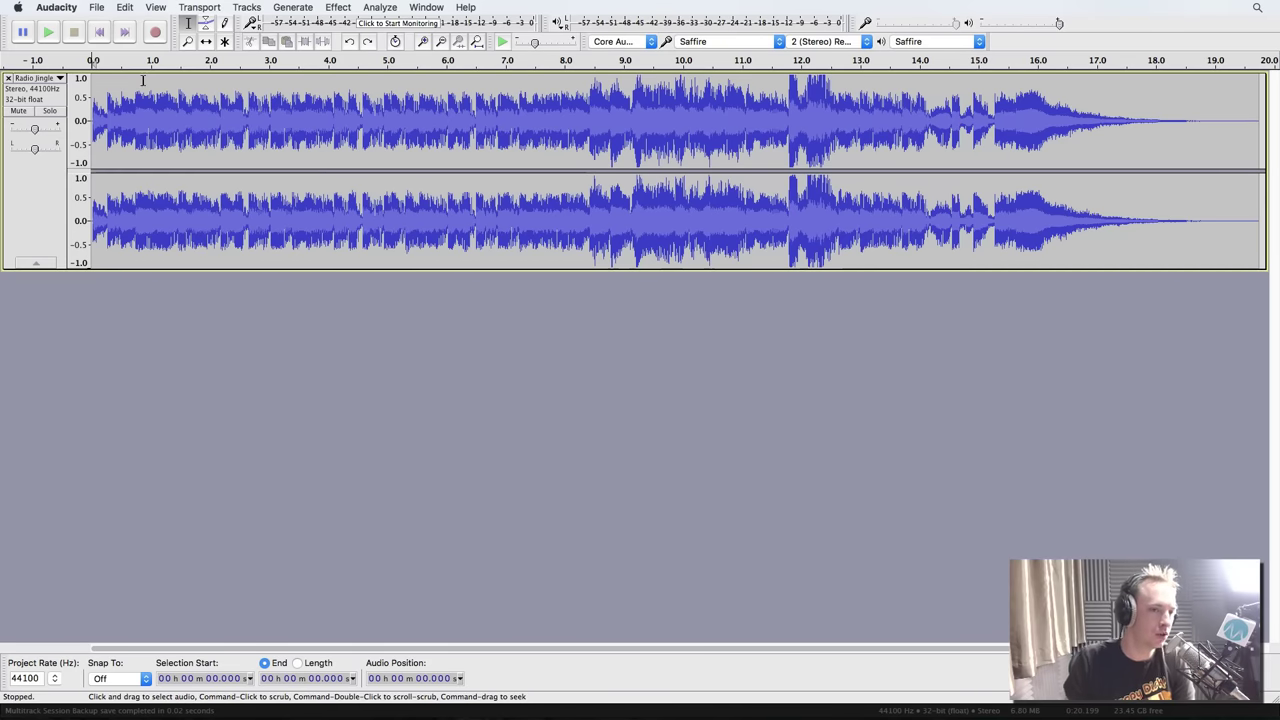
- Close the File menu unused and play the jingle from about 4.7 seconds
click(96, 8)
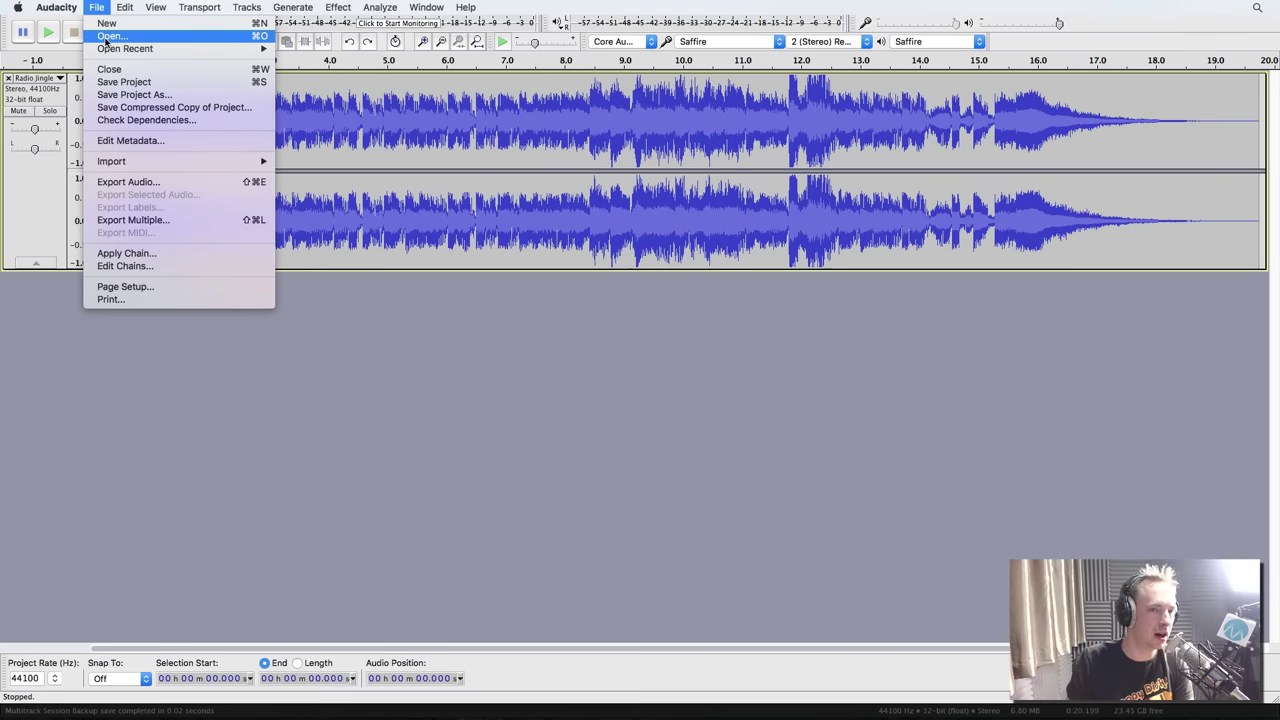
click(349, 344)
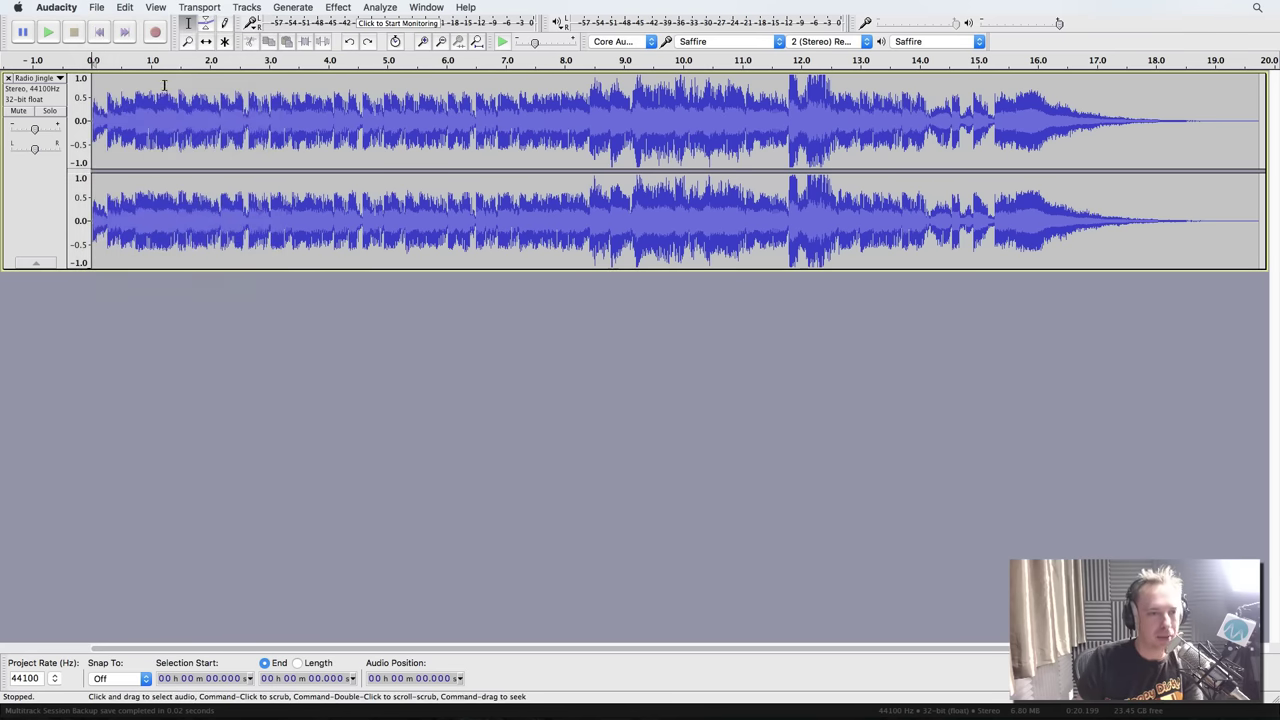
click(372, 62)
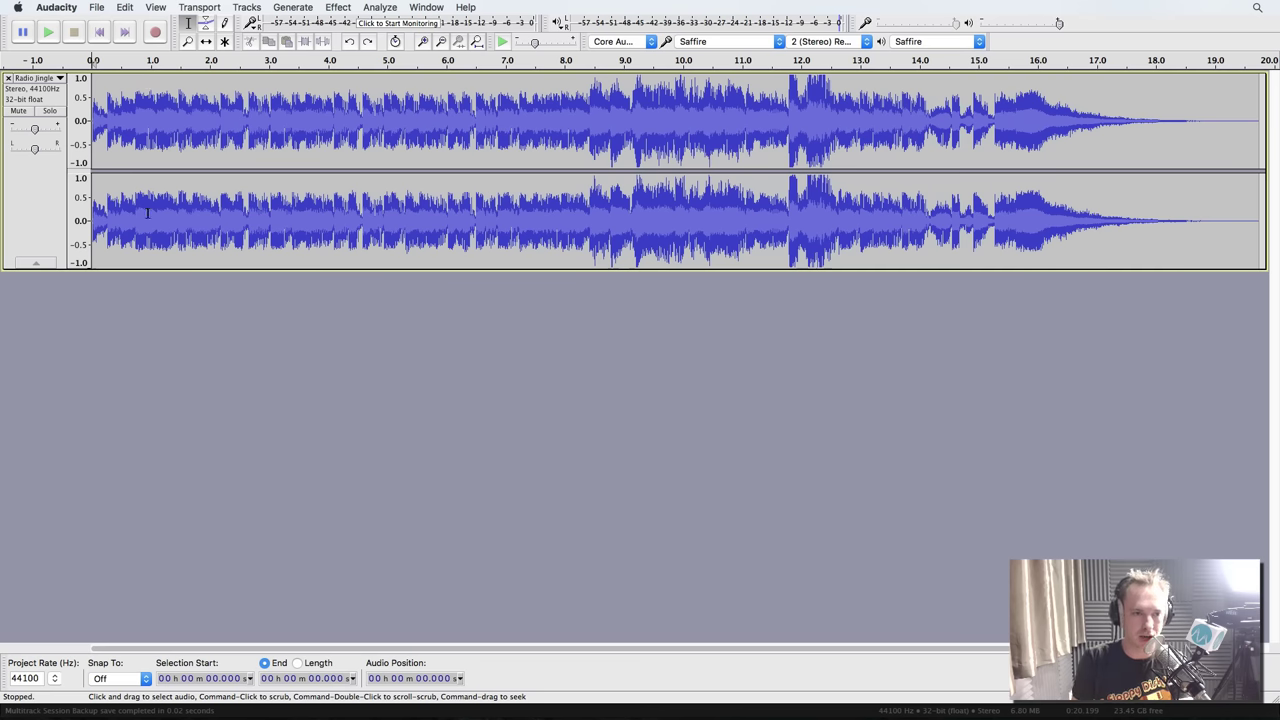
- Use Split Stereo Track on Radio Jingle, then apply Invert to the Right channel
click(60, 79)
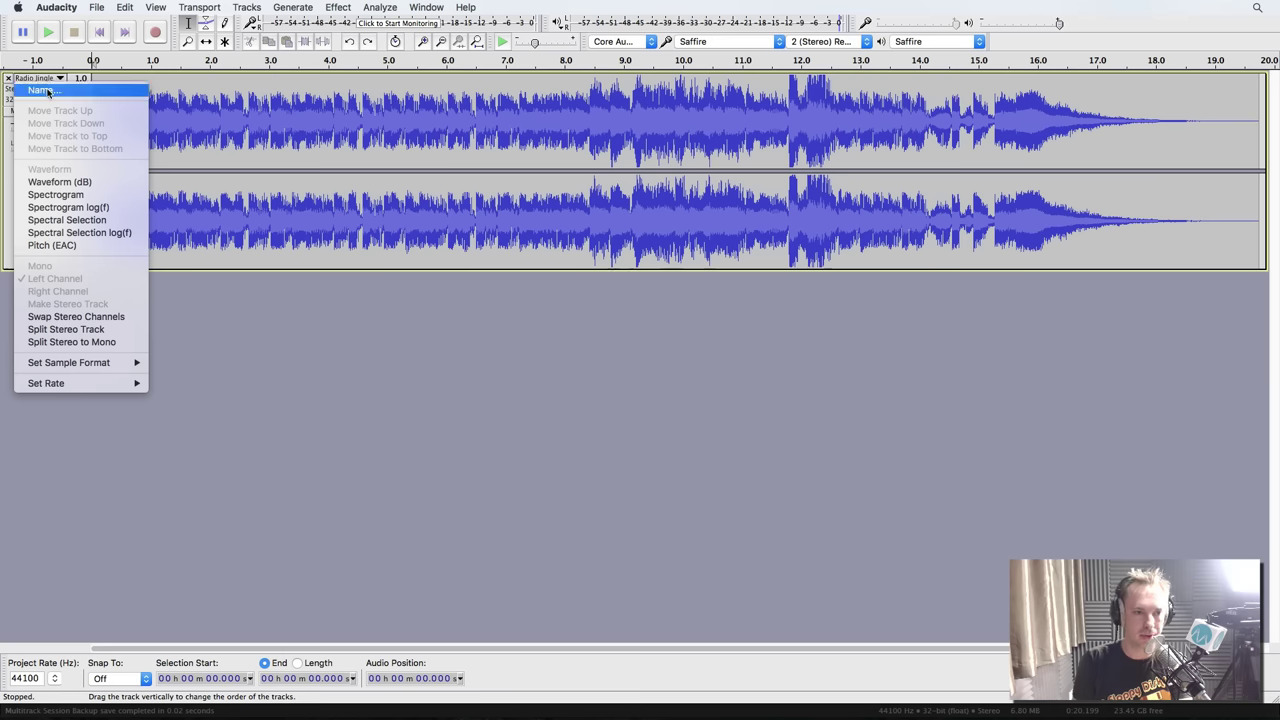
click(95, 331)
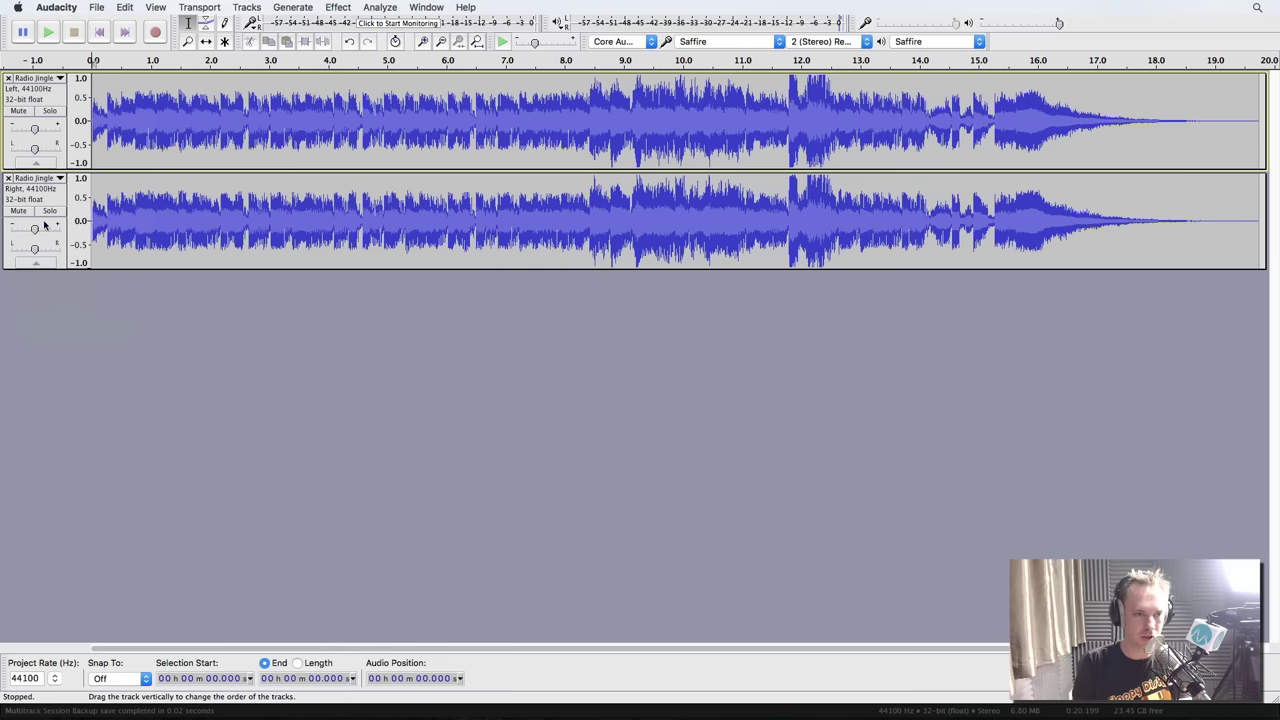
click(43, 197)
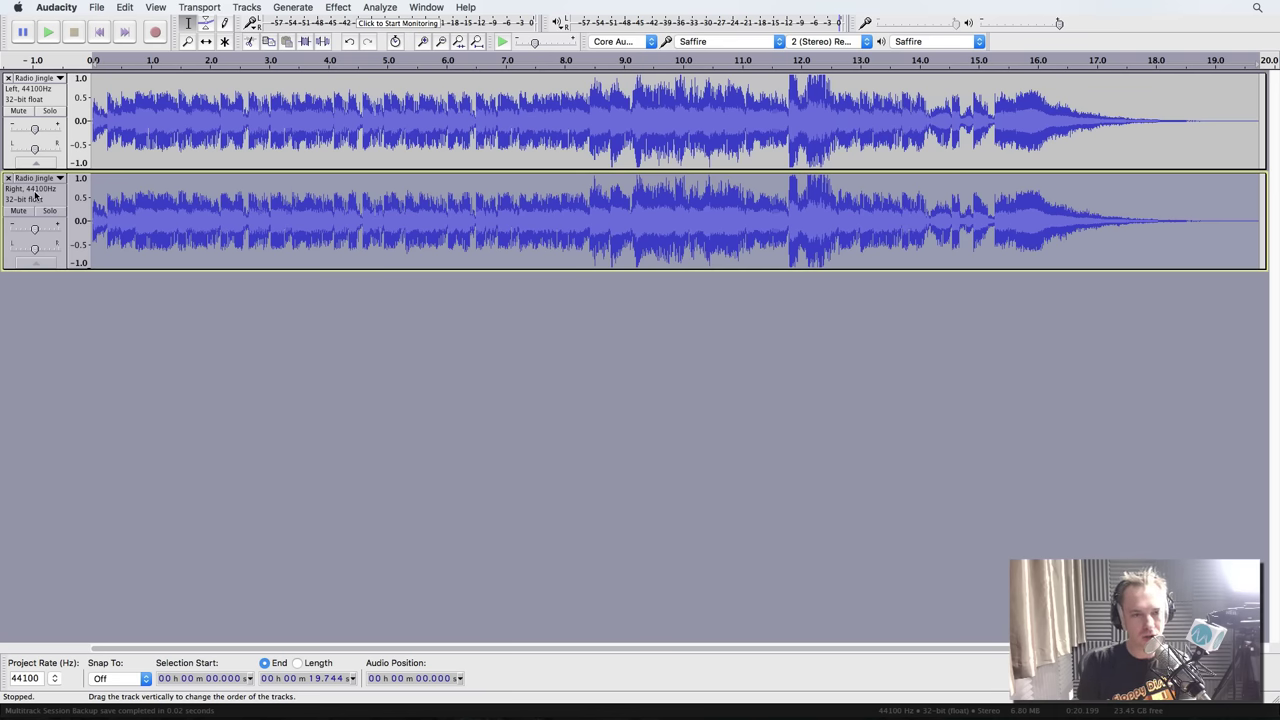
click(339, 8)
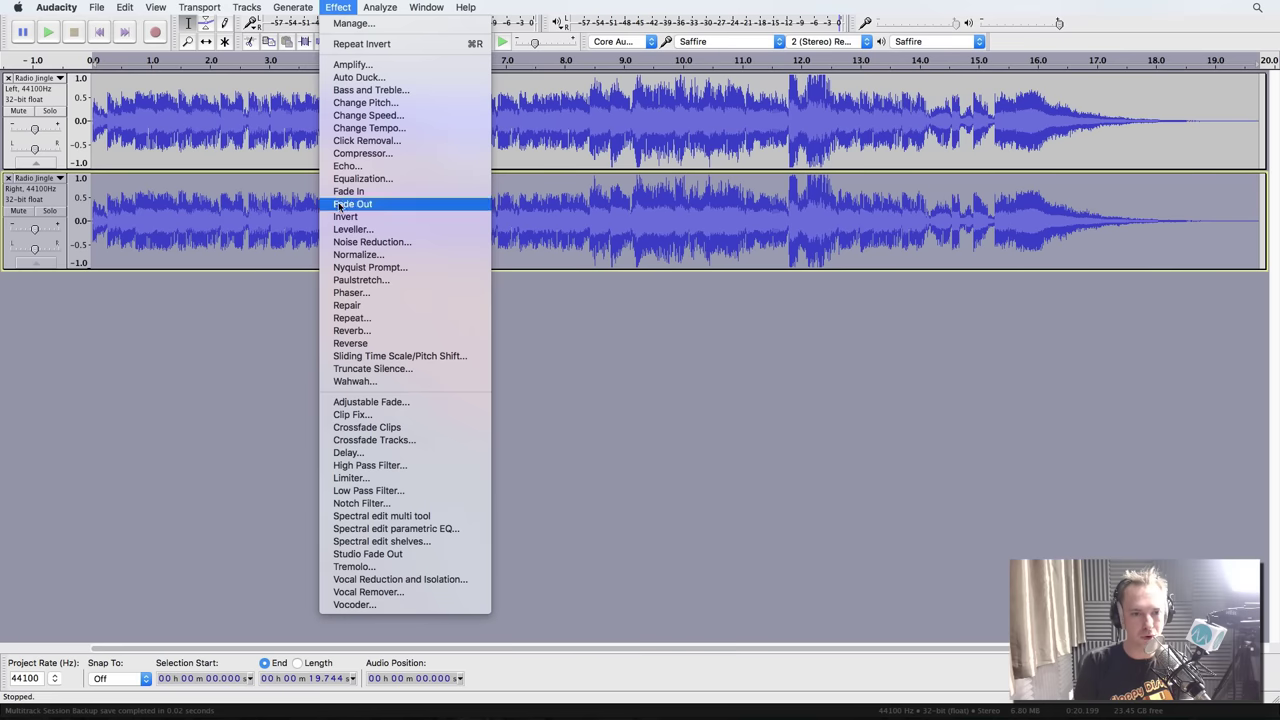
click(340, 216)
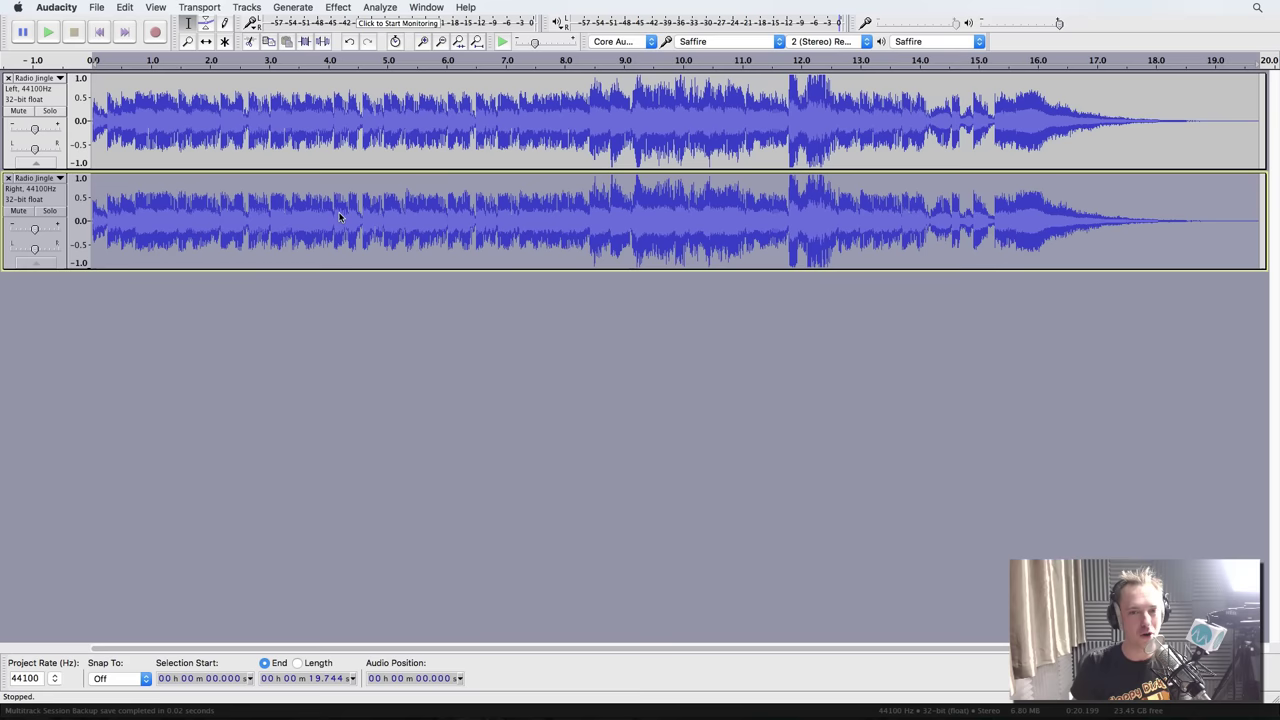
- Preview from 8.4 s, set Right and Left tracks to Mono, then replay from 8 s
click(587, 60)
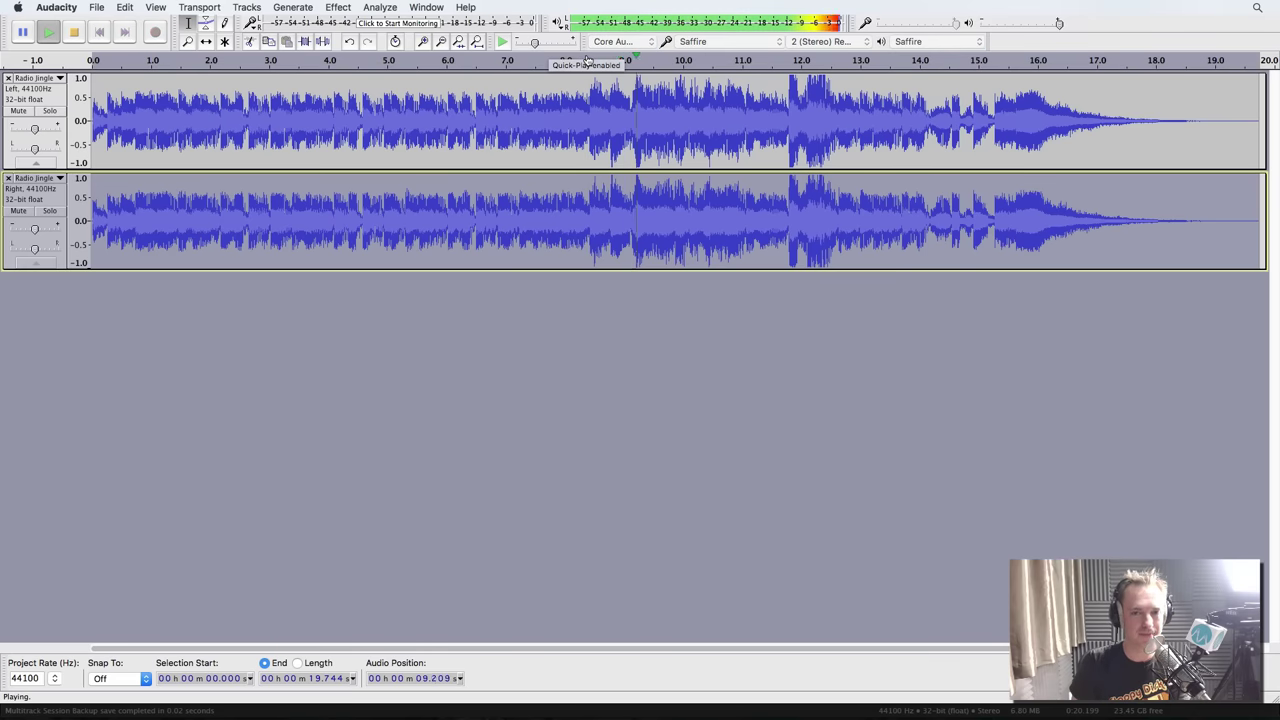
click(74, 32)
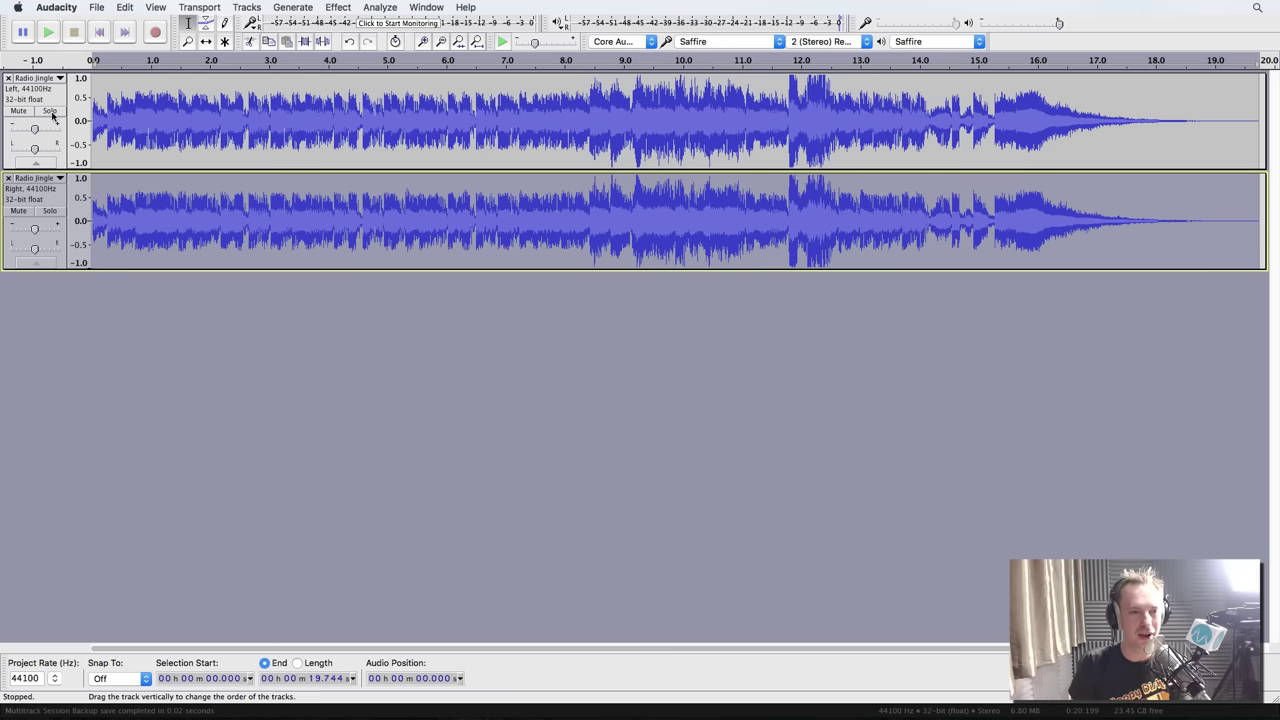
click(59, 179)
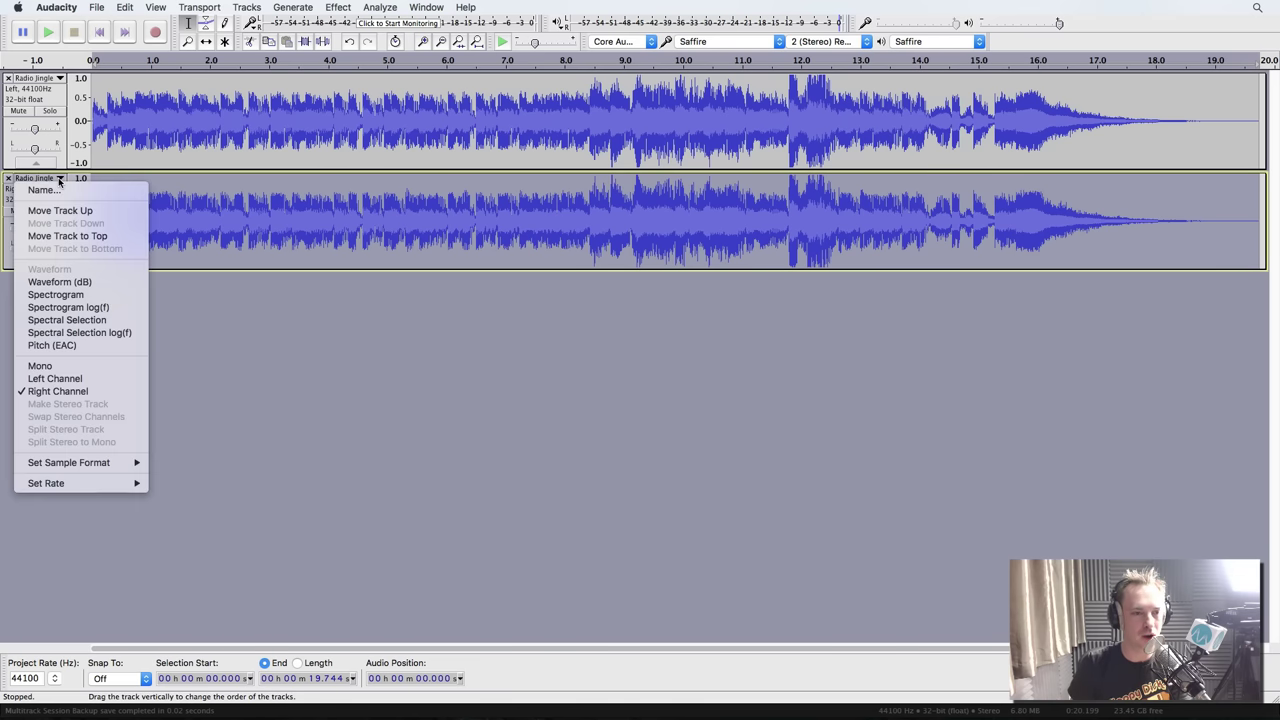
click(65, 366)
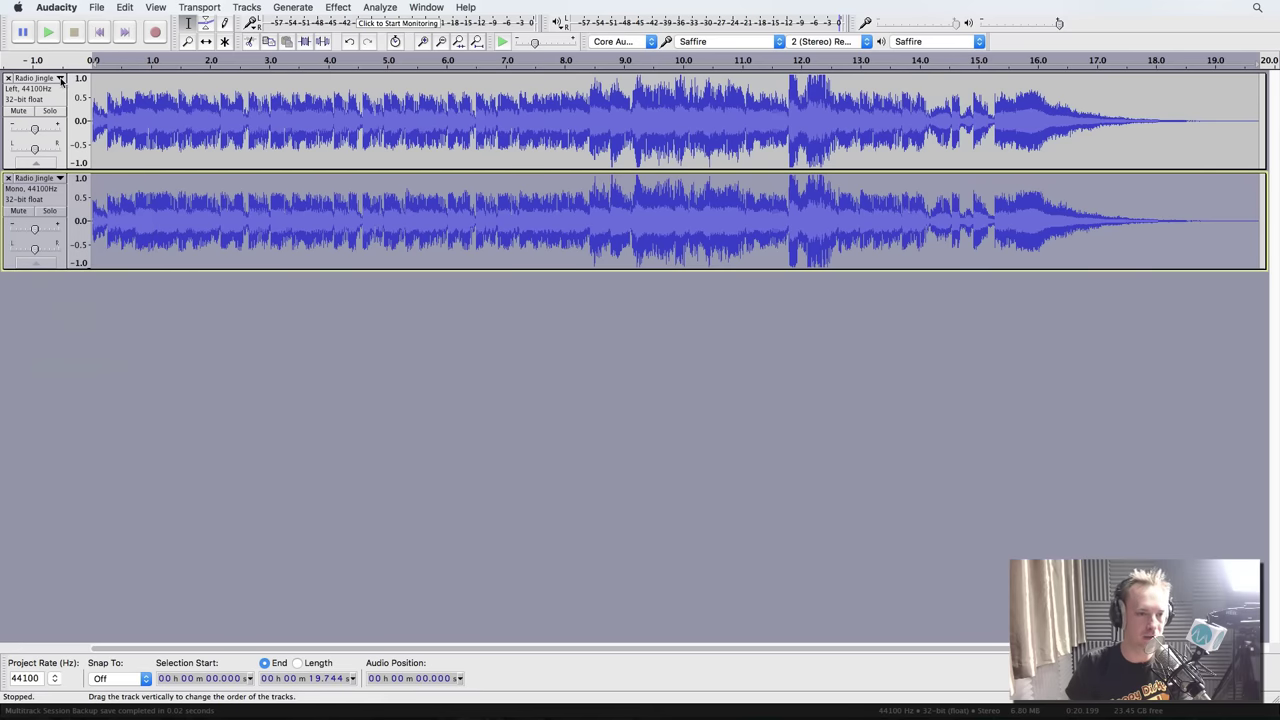
click(60, 79)
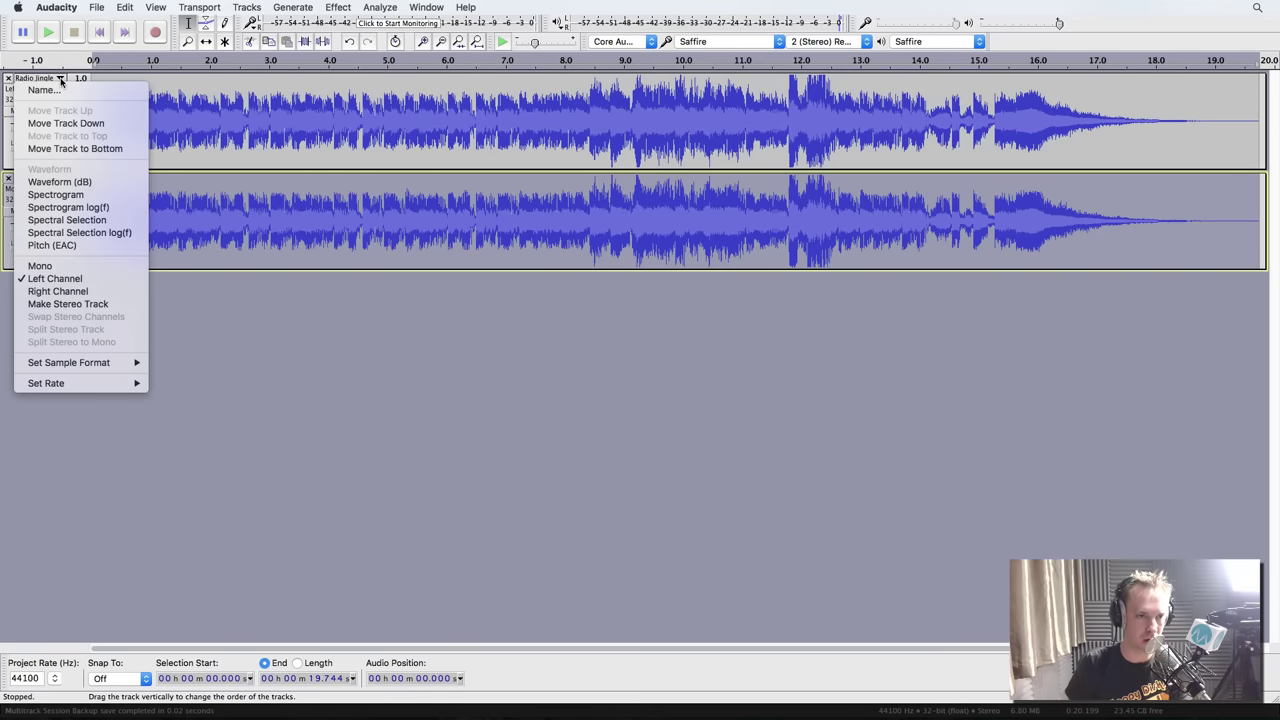
click(65, 266)
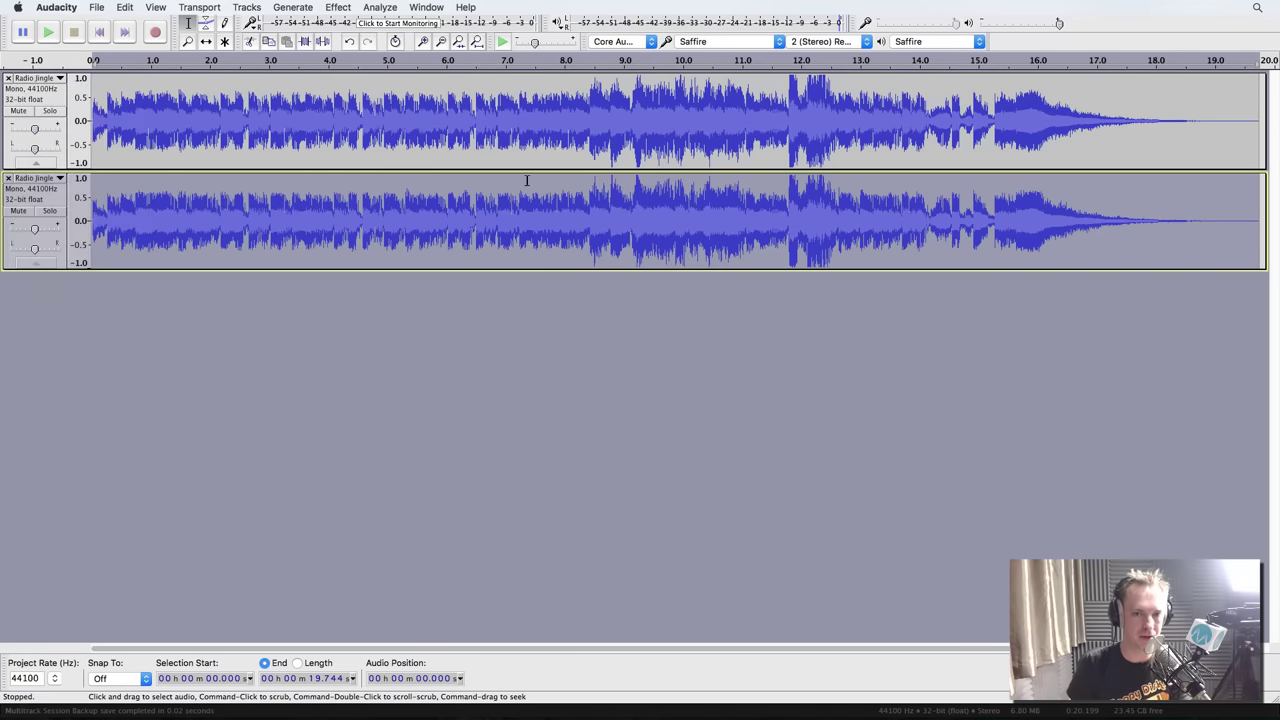
click(562, 63)
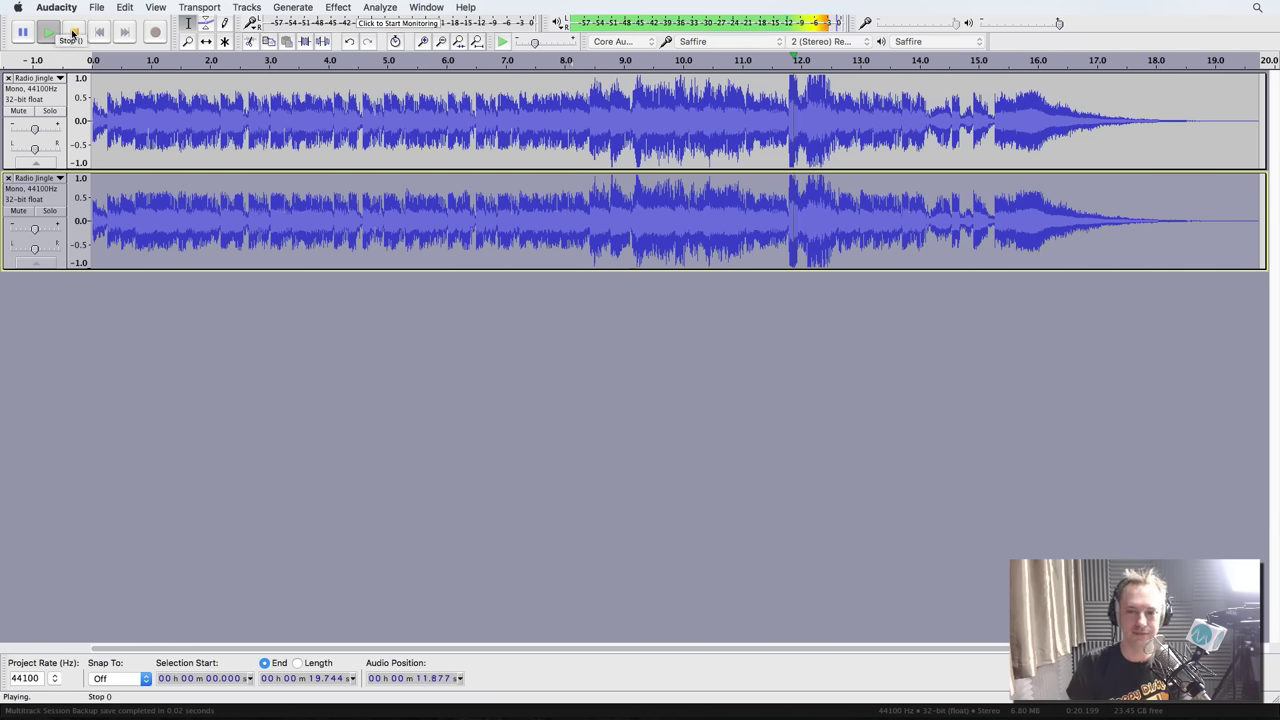
click(72, 33)
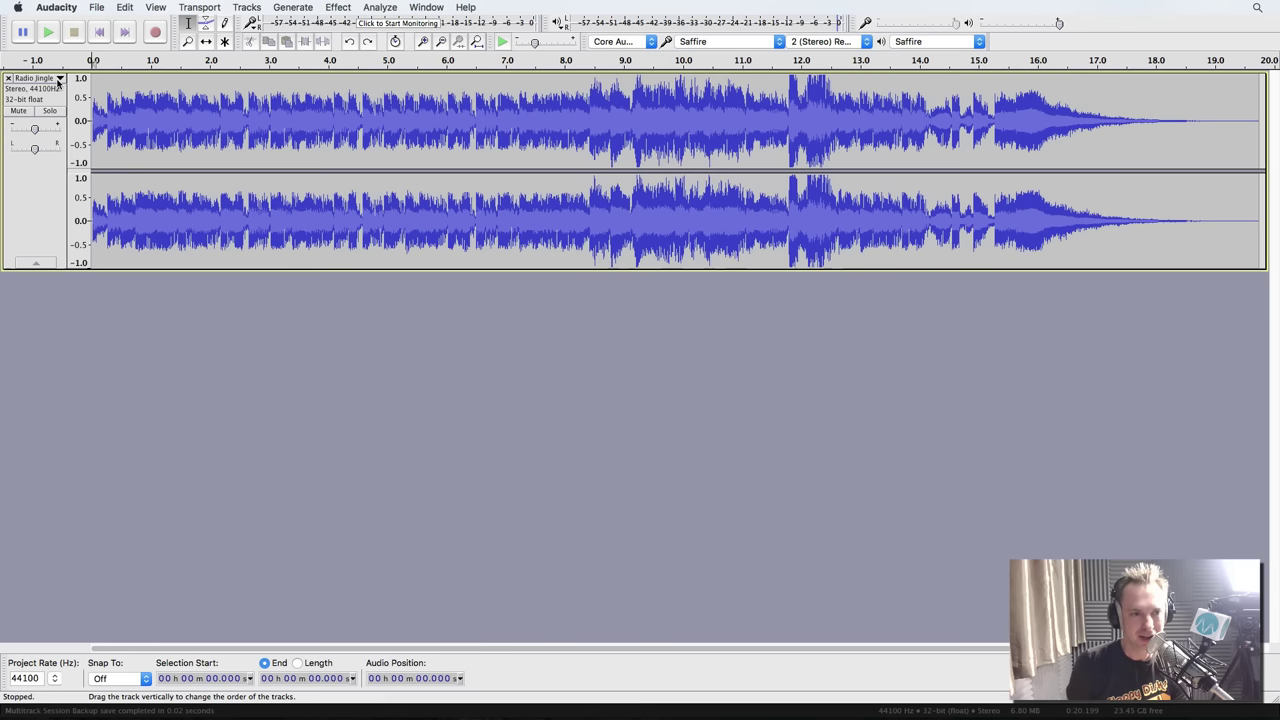
- Split the stereo Radio Jingle track and select the Left channel track
click(60, 80)
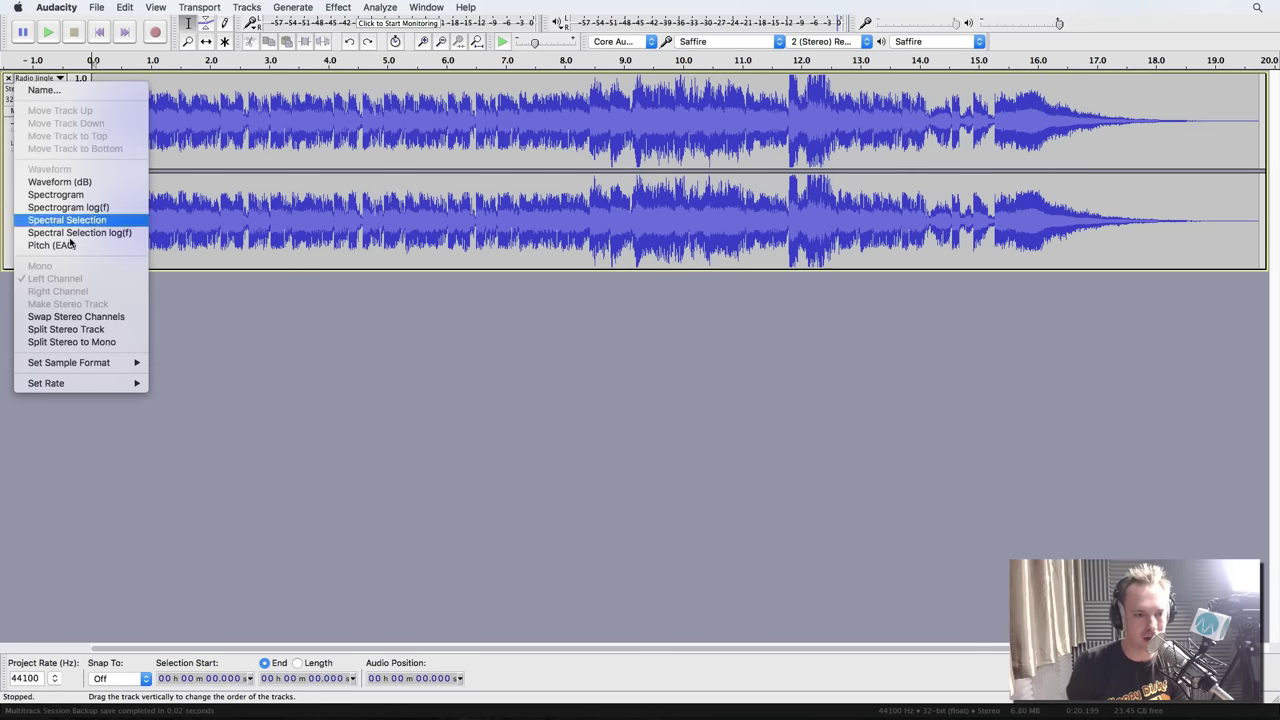
click(68, 331)
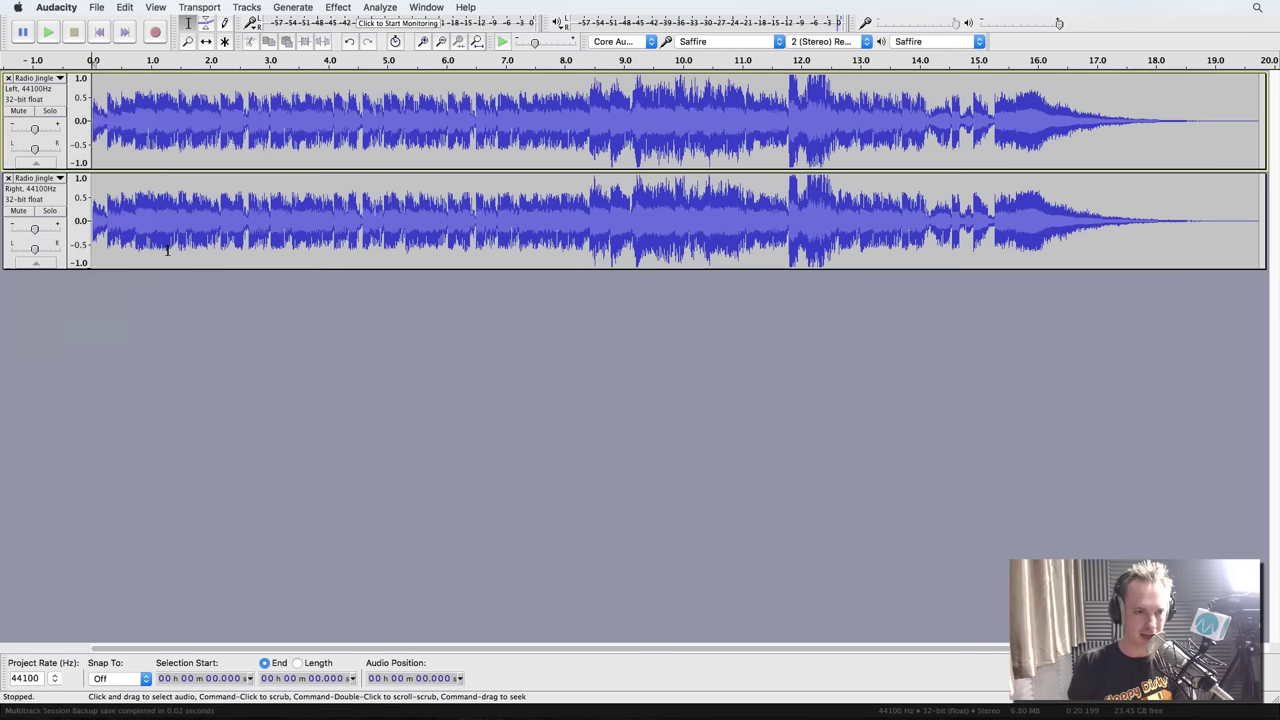
click(40, 95)
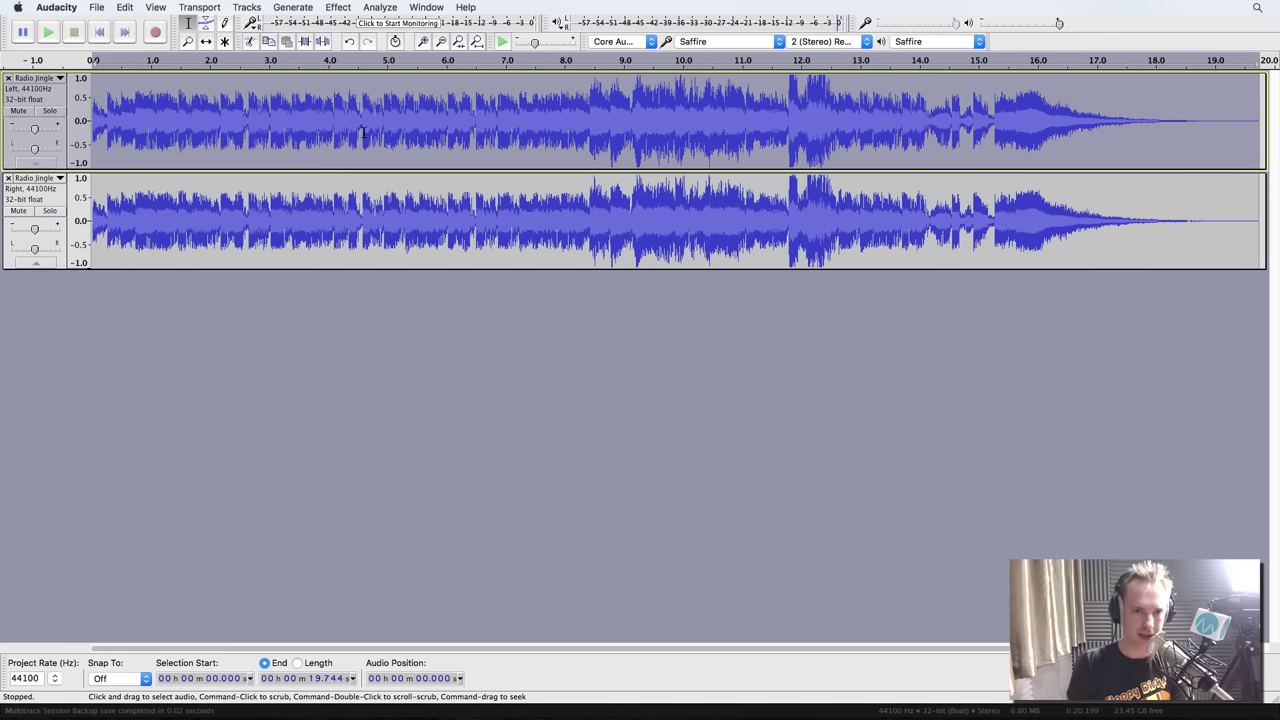
- Apply an Equalization low cut rolling off from 200 Hz to -30 dB at 100 Hz
click(340, 8)
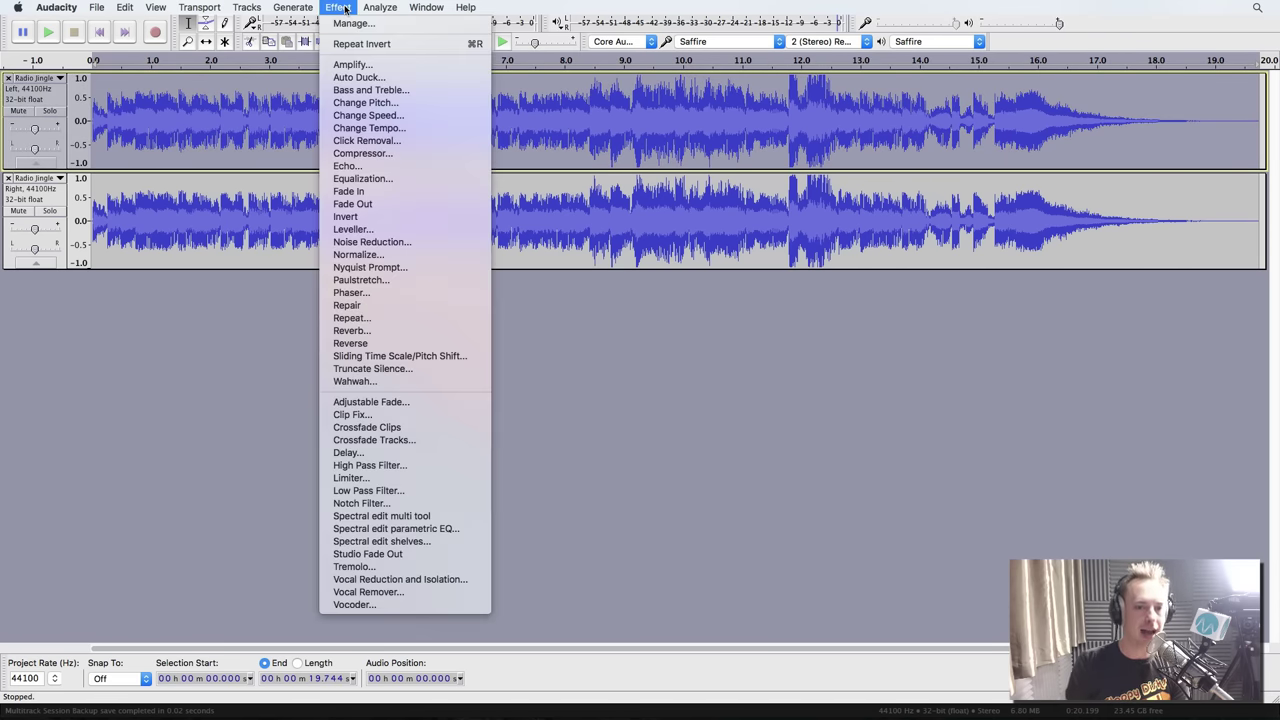
click(440, 178)
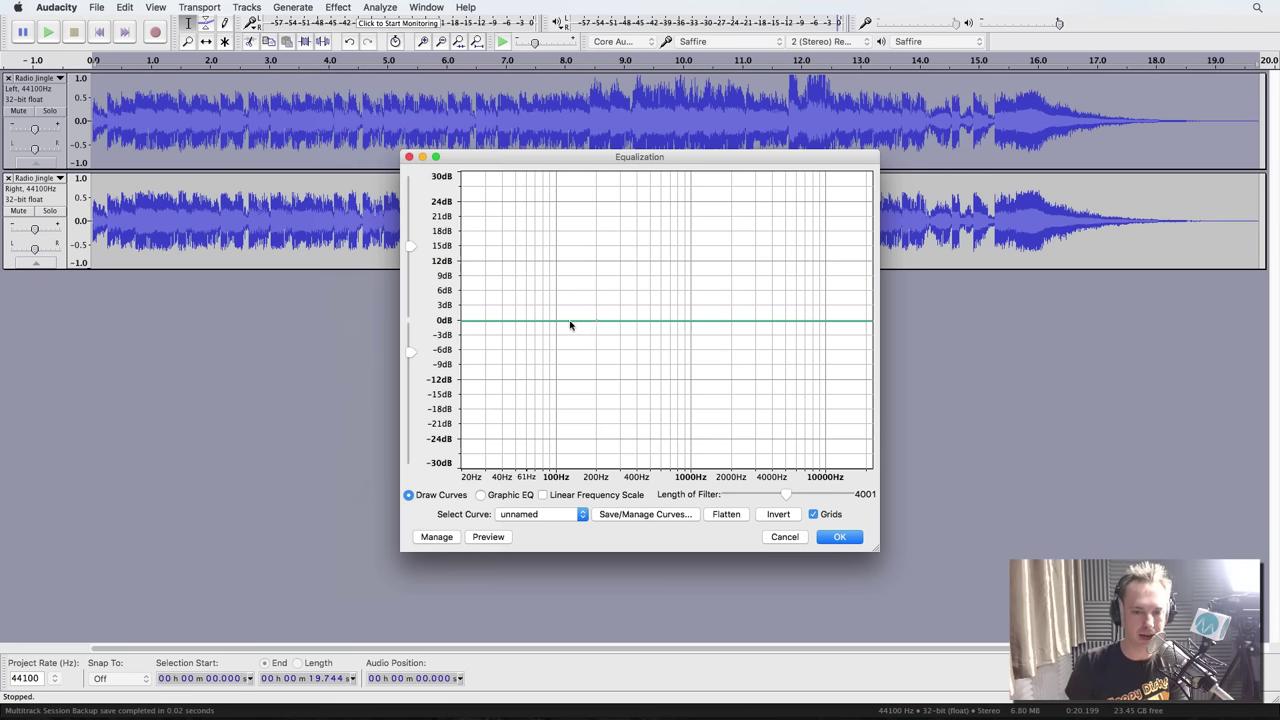
drag(570, 325, 567, 473)
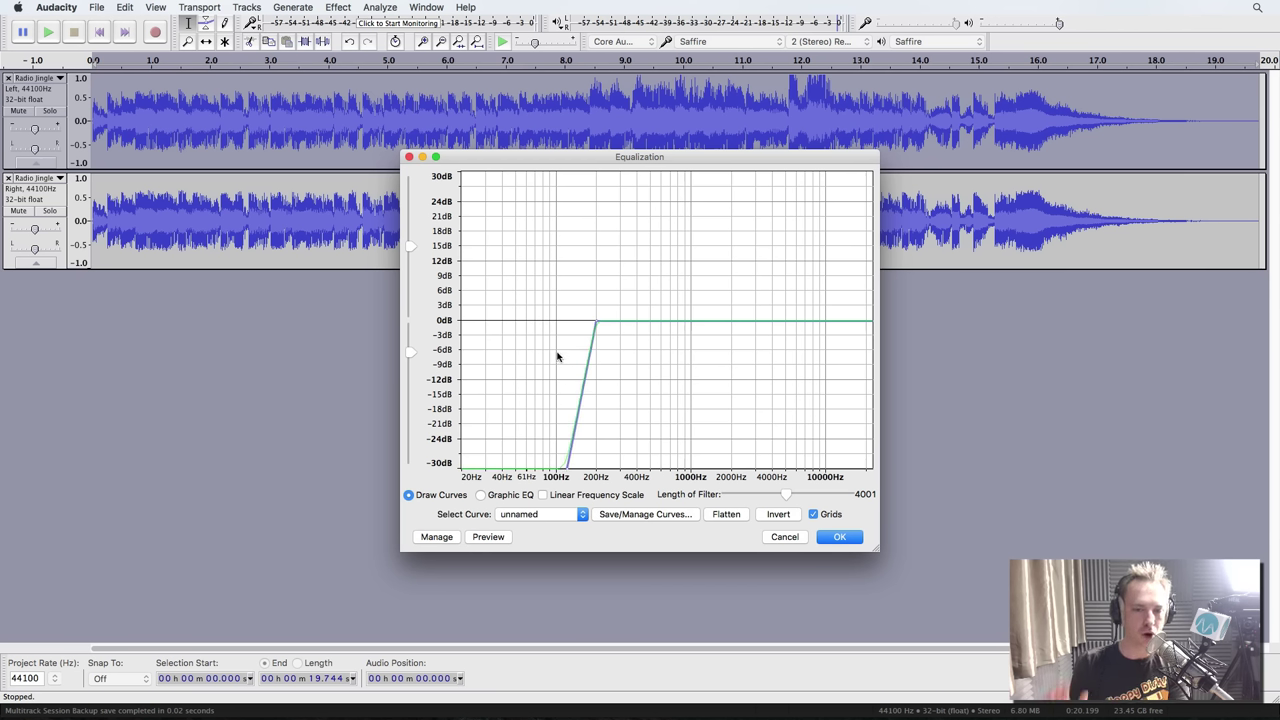
click(840, 538)
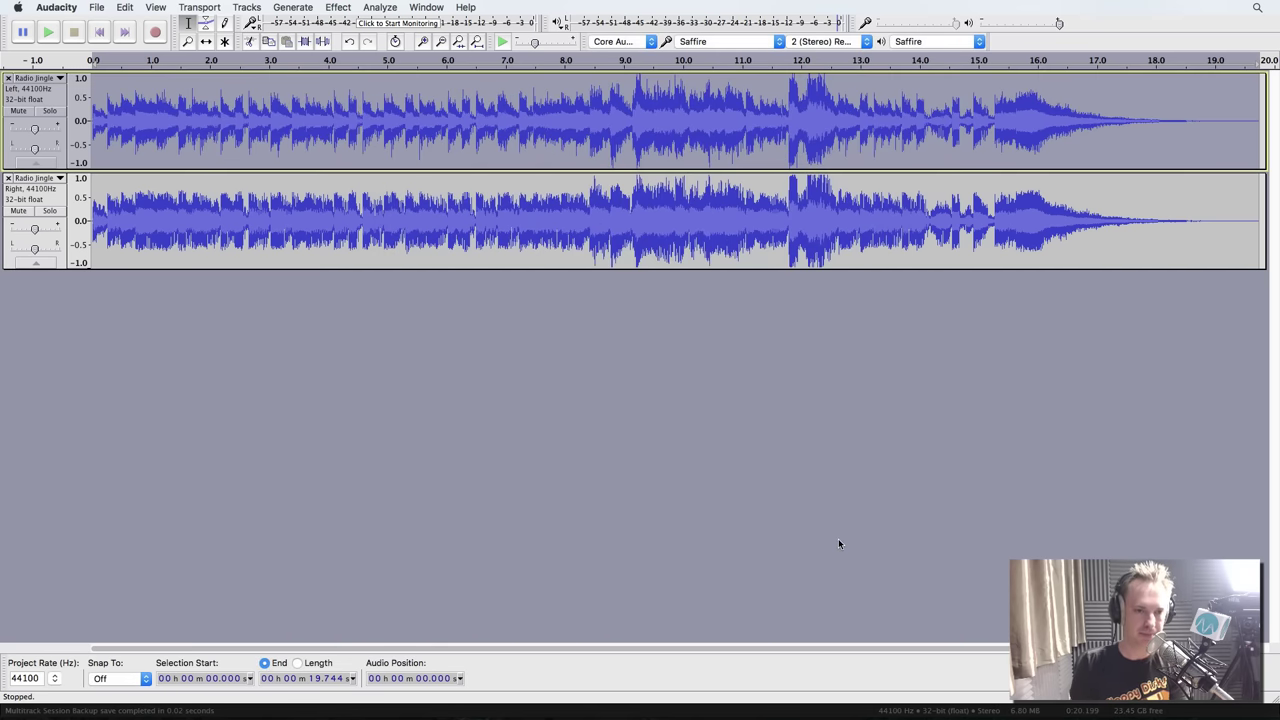
key(space)
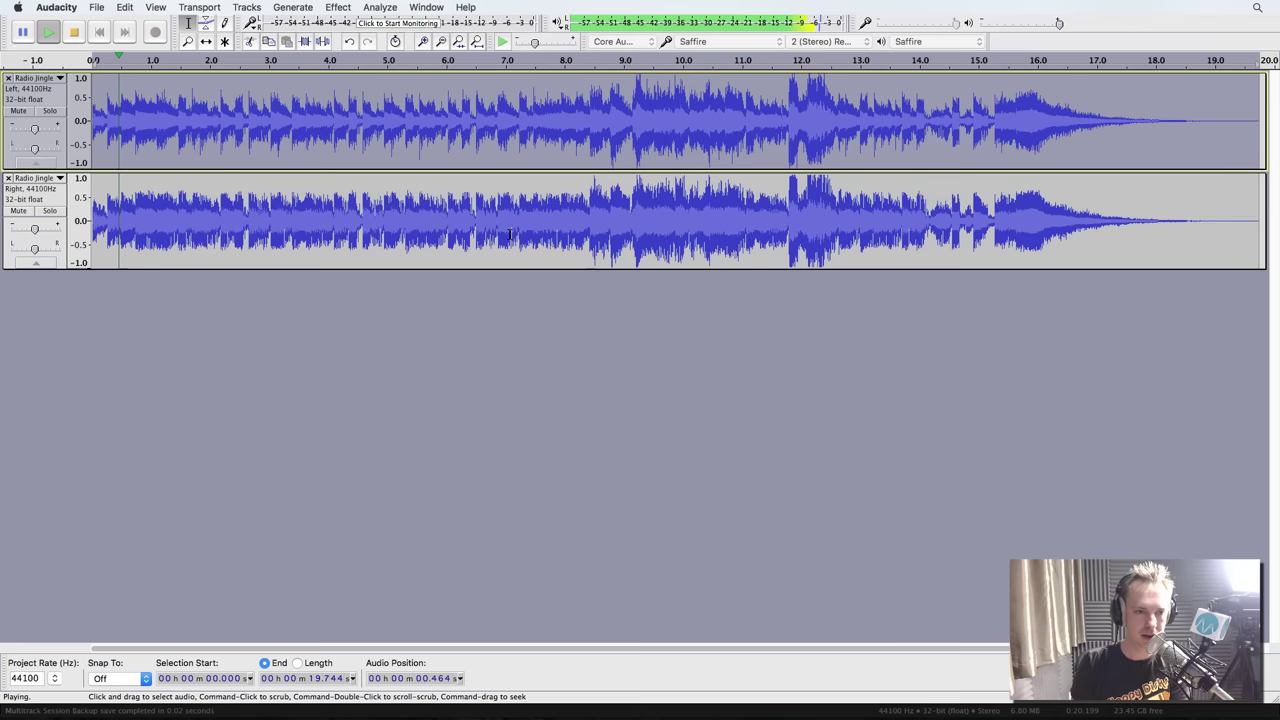
key(space)
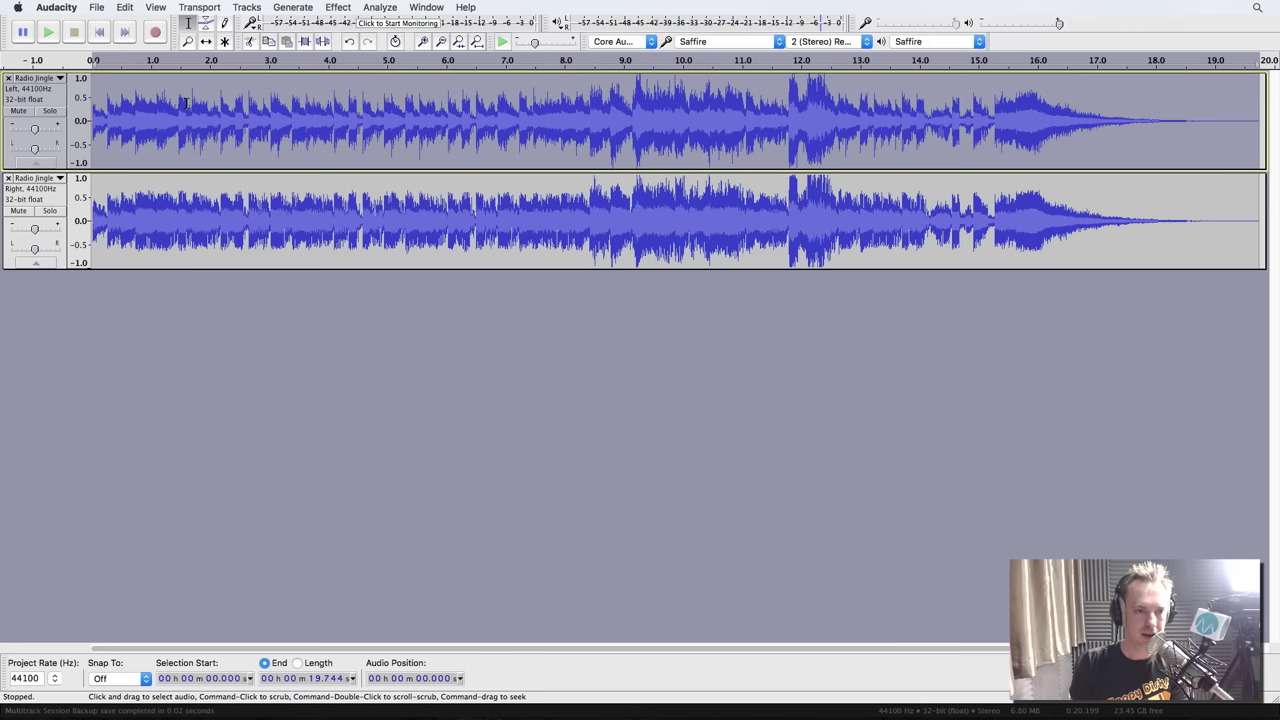
click(53, 114)
key(space)
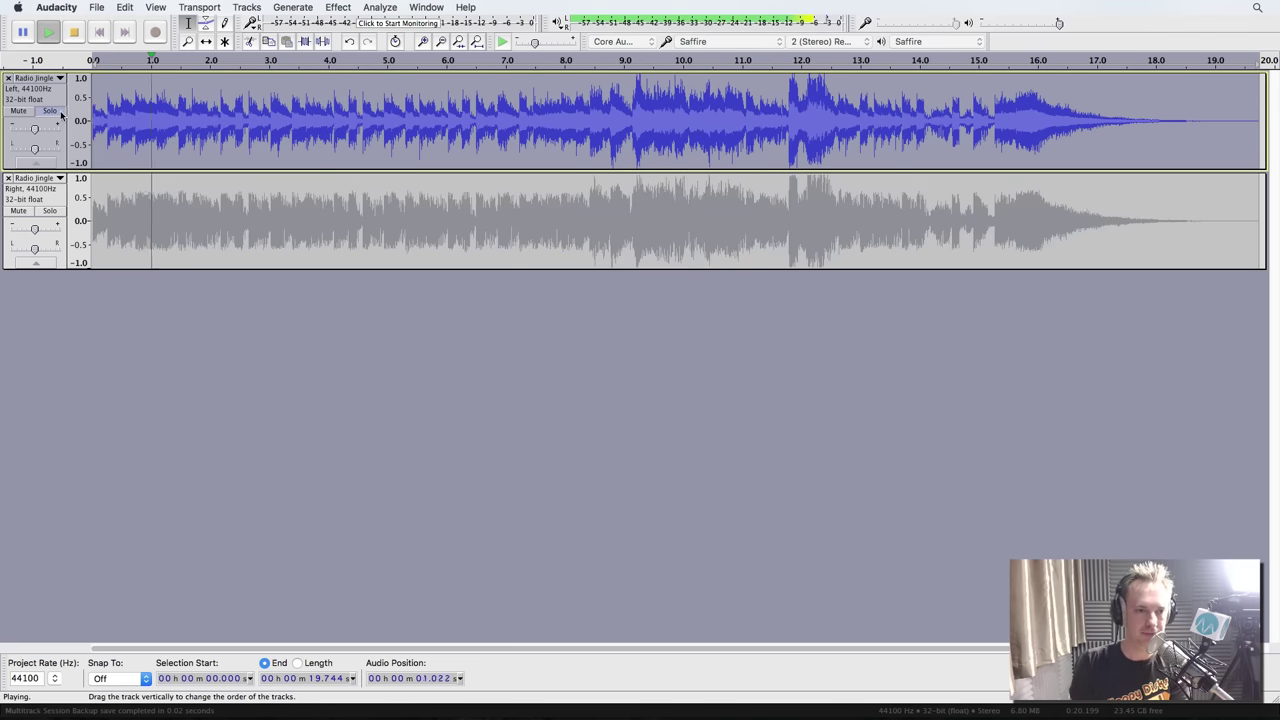
key(space)
click(50, 111)
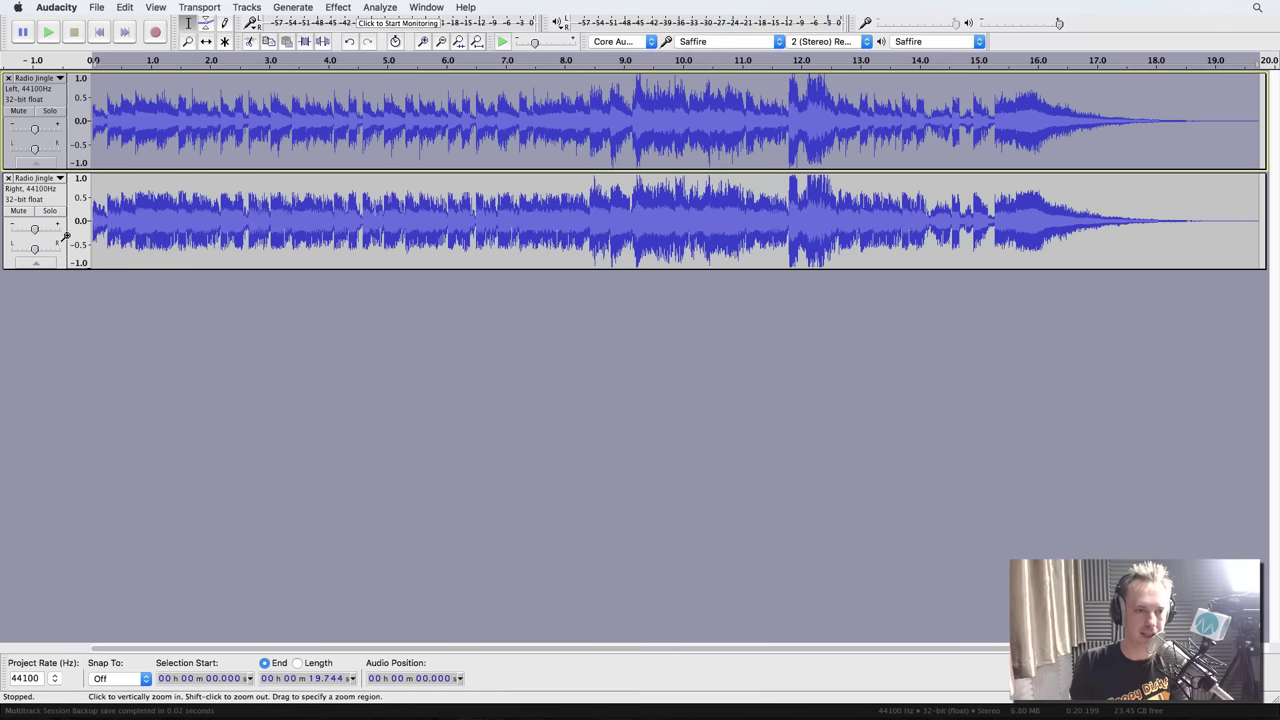
click(50, 212)
key(space)
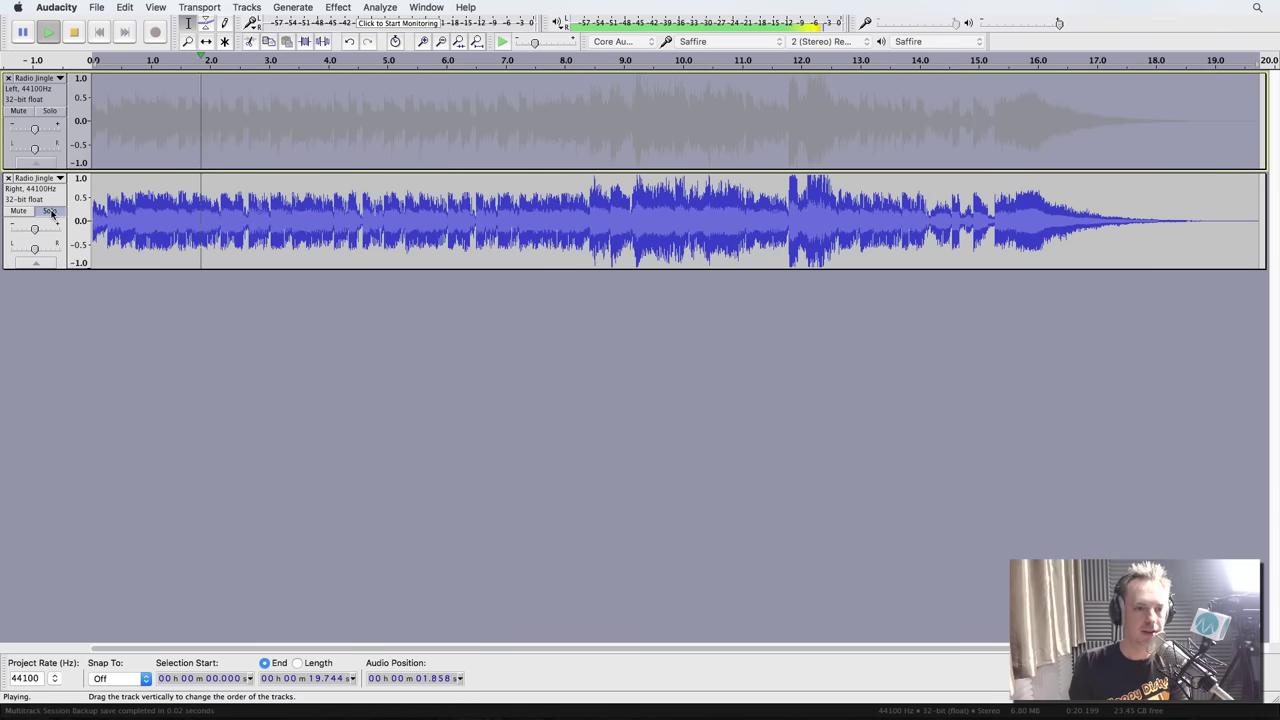
key(space)
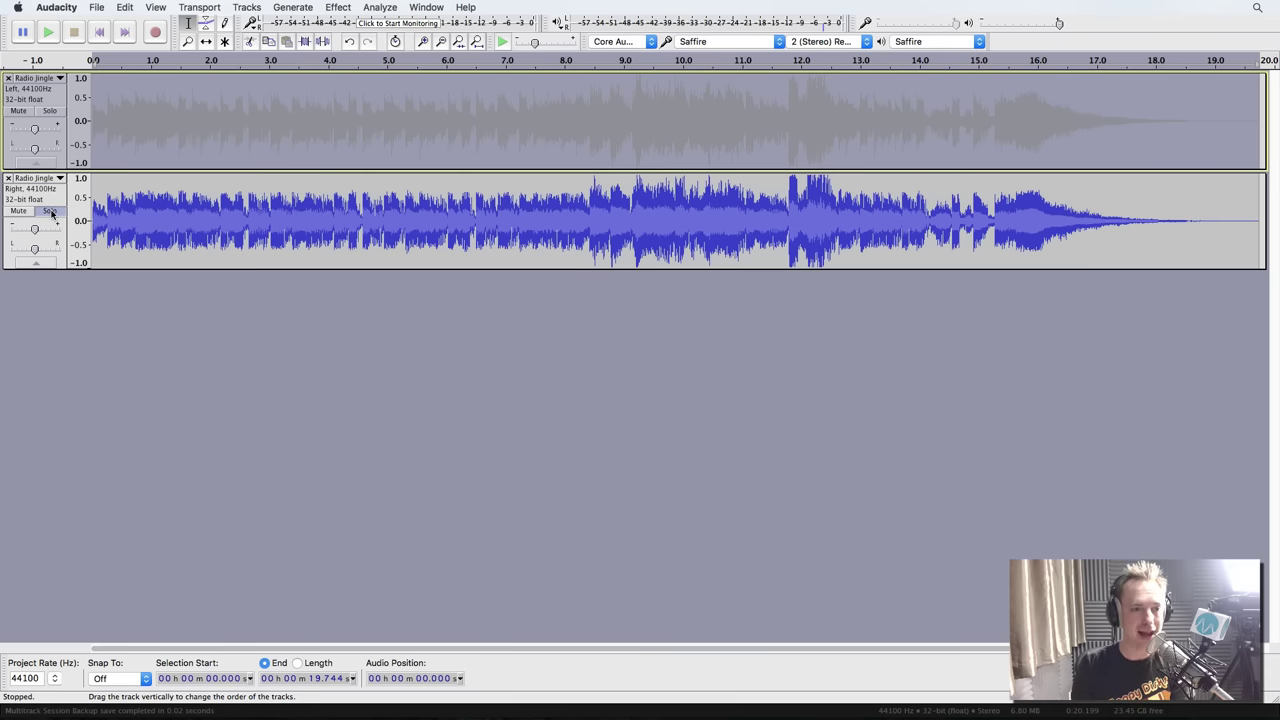
click(50, 212)
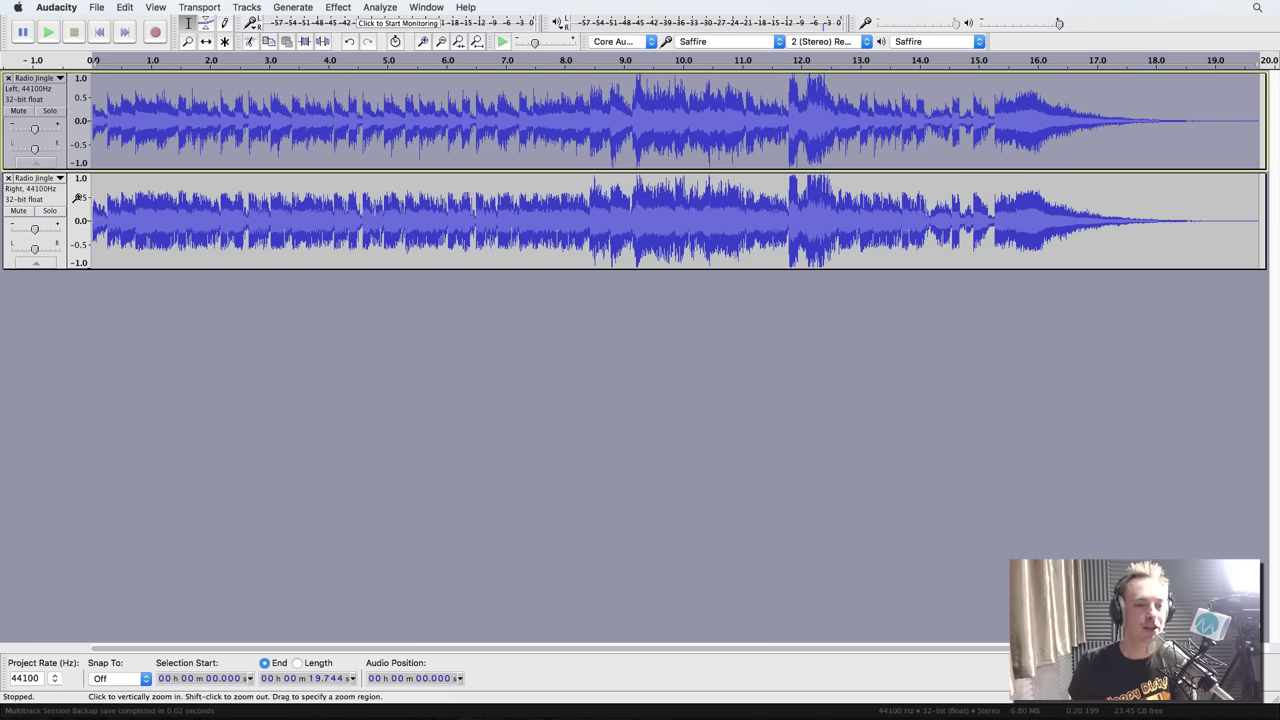
- Invert the waveform of the Right channel track
click(55, 192)
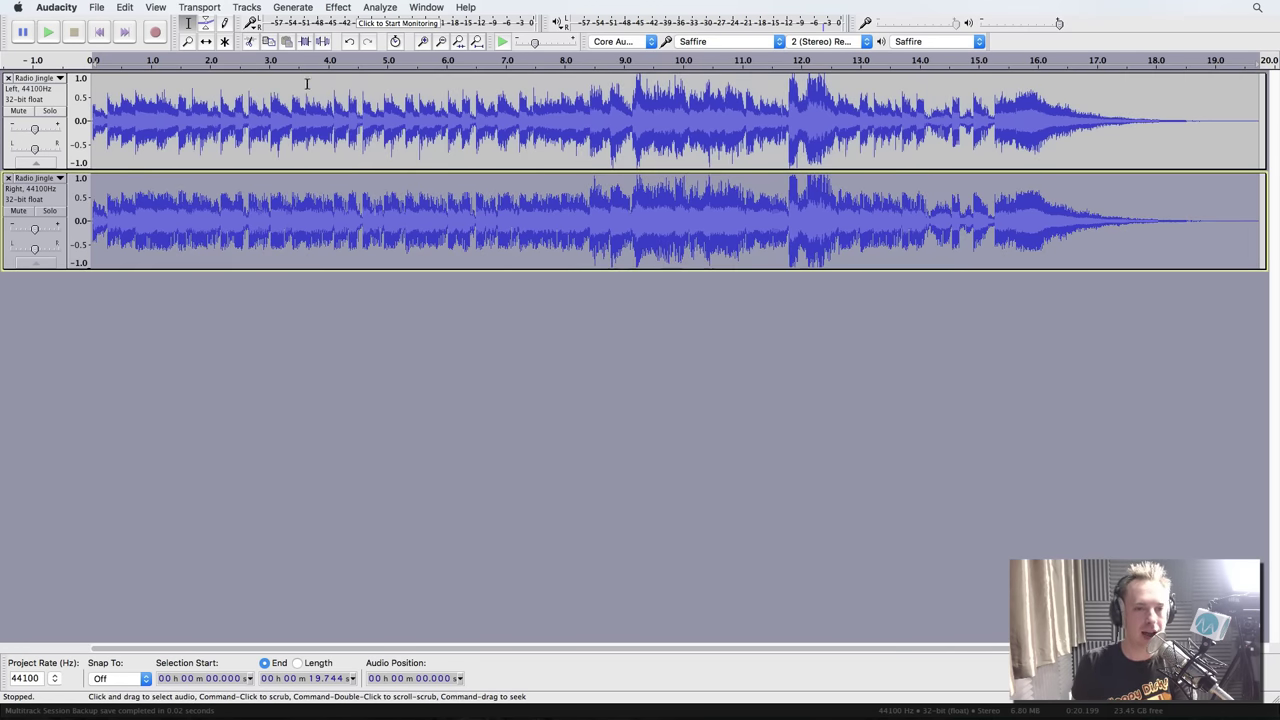
click(338, 10)
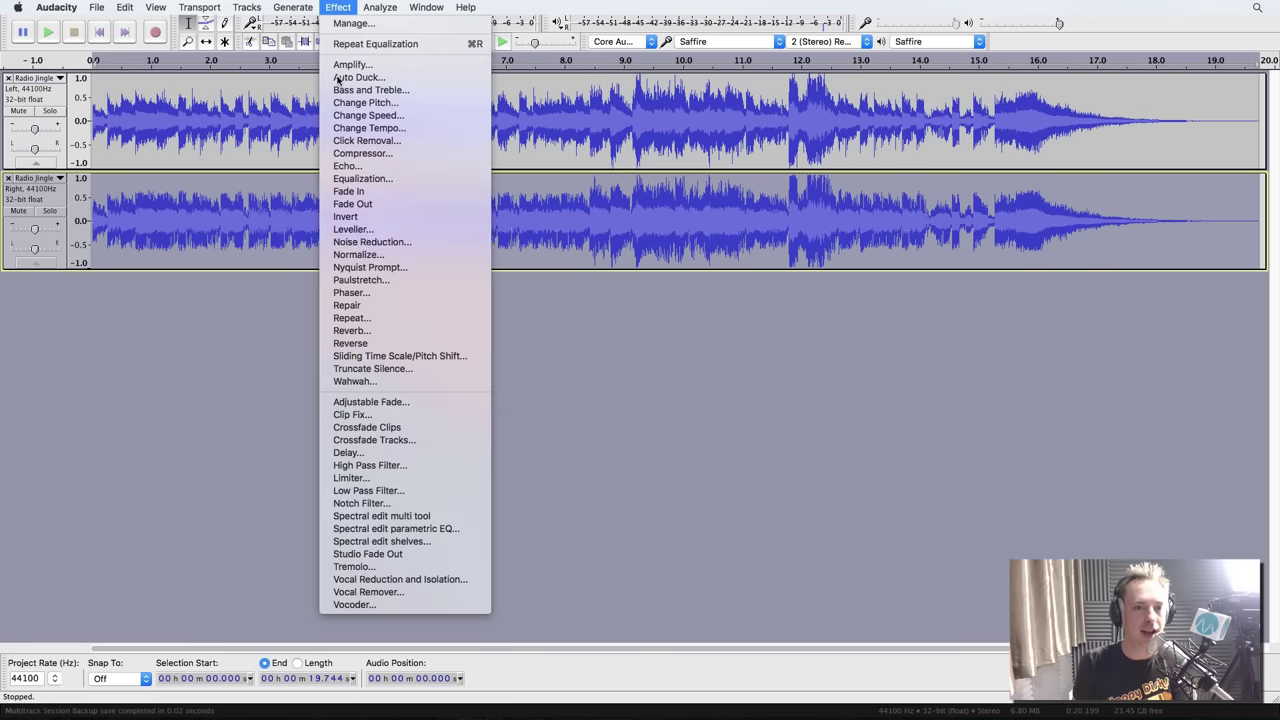
click(357, 216)
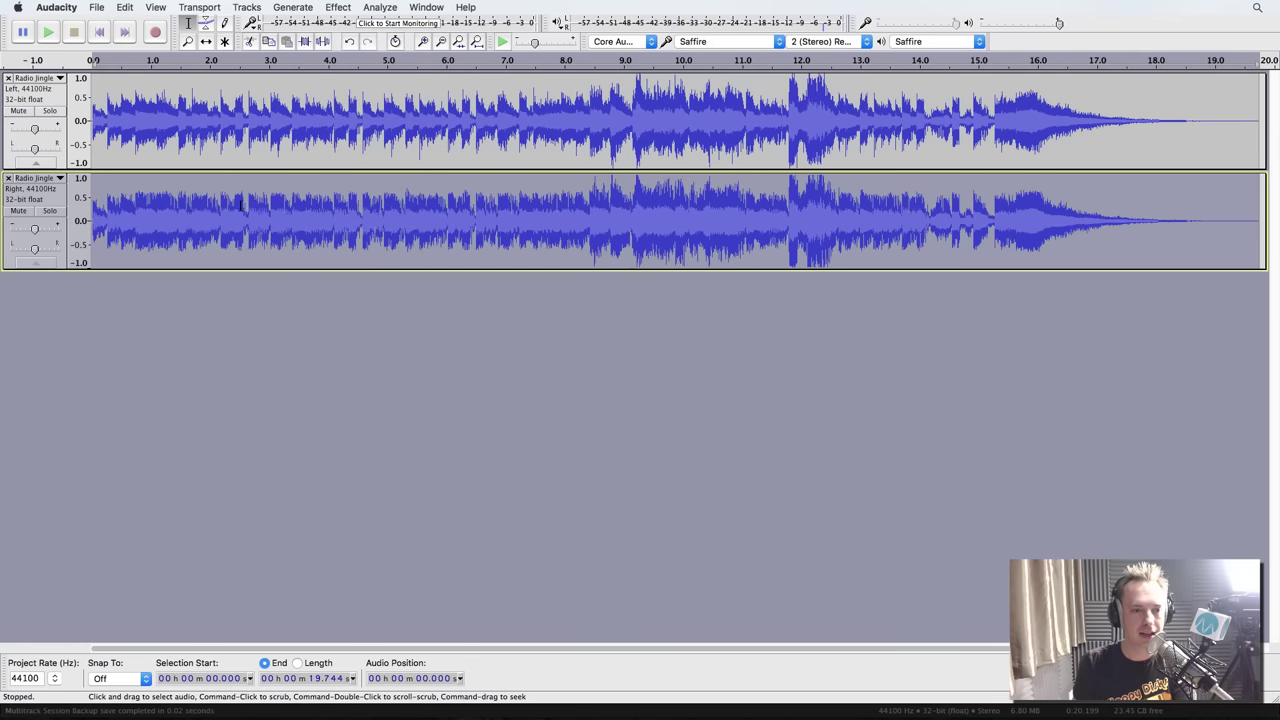
- Set both the Right and Left tracks to Mono and play the vocal-removed result
click(45, 178)
click(40, 366)
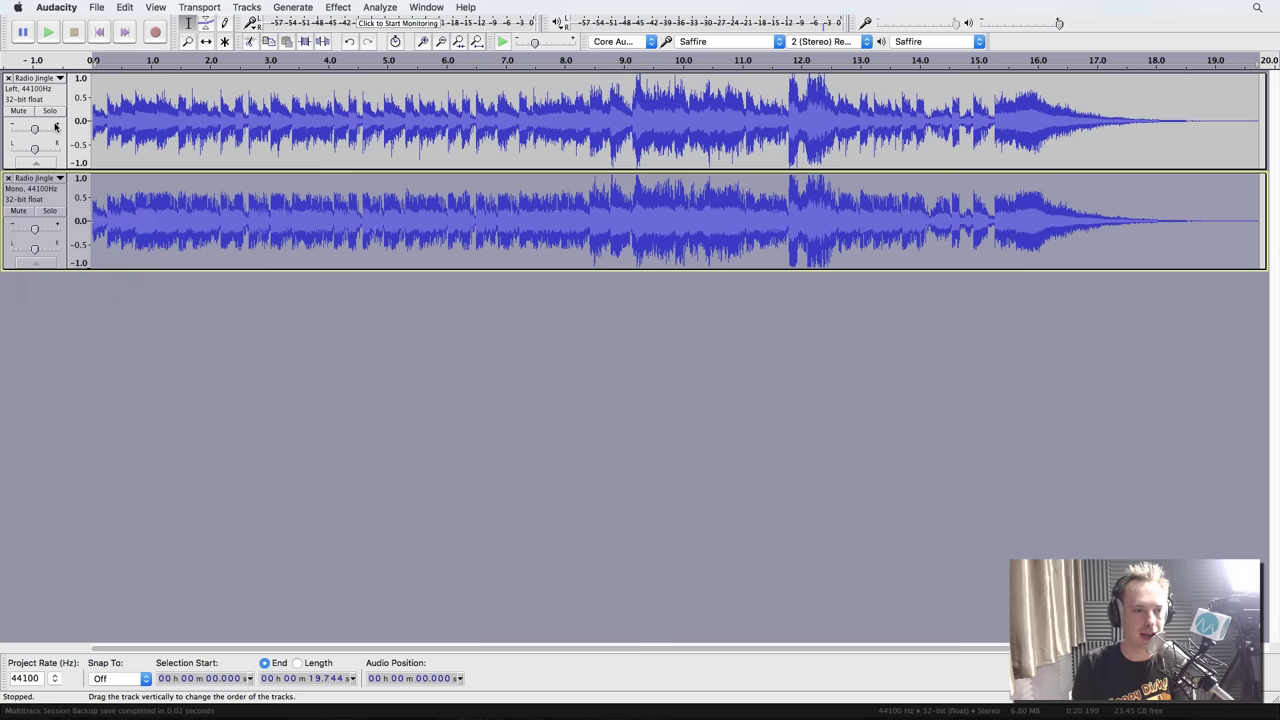
click(55, 80)
click(56, 266)
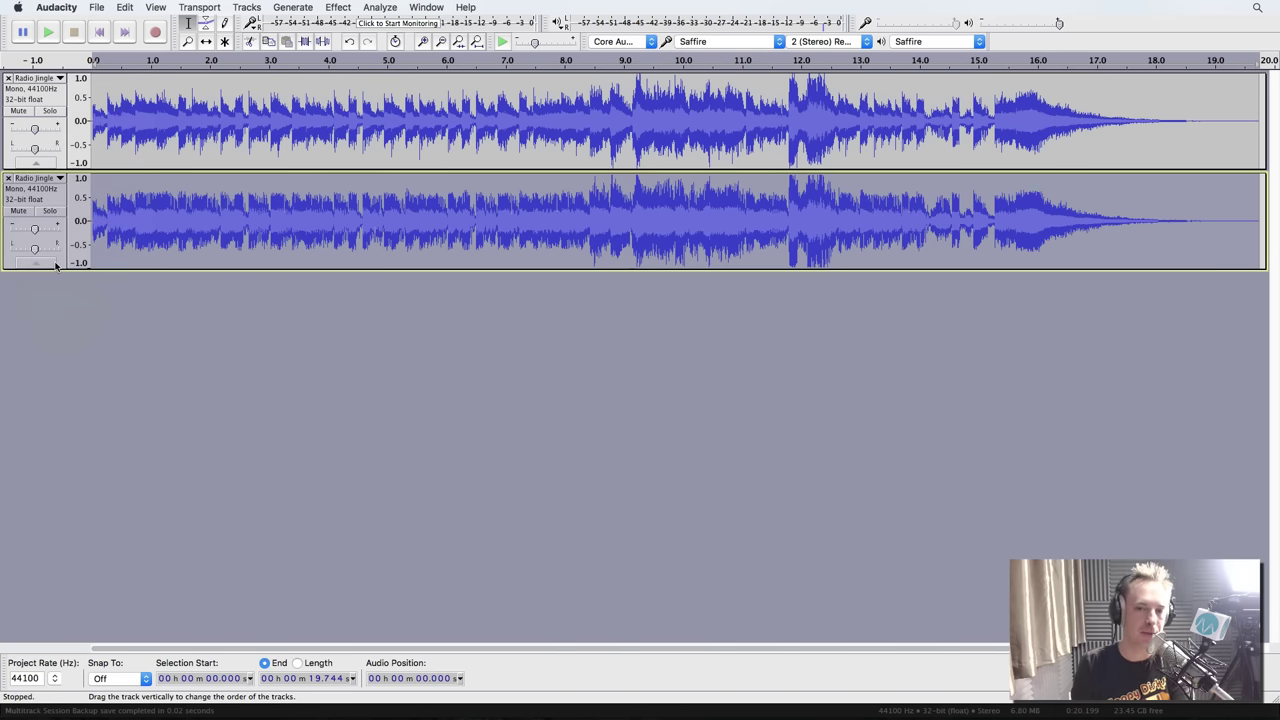
key(space)
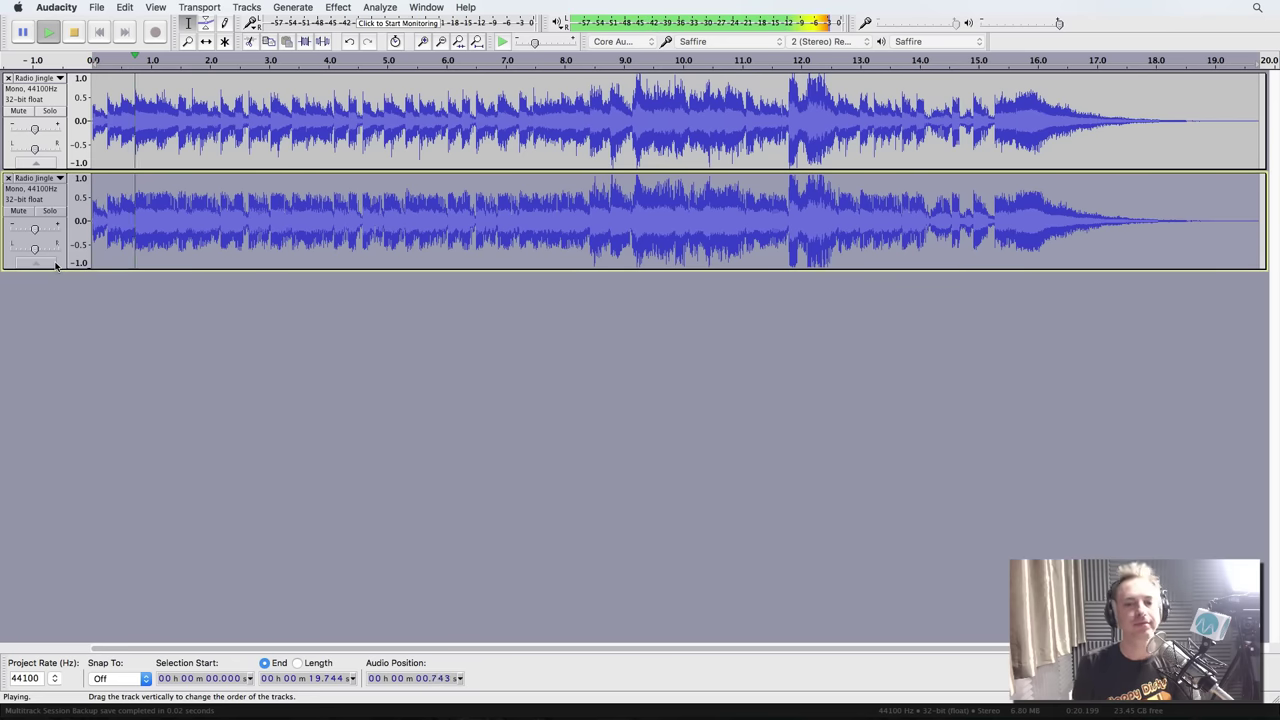